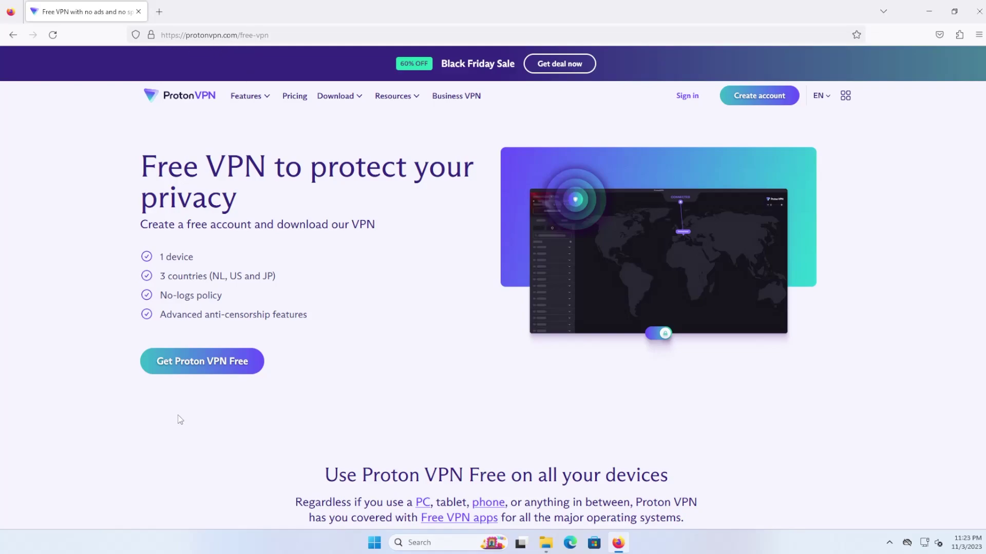
# Step: Sign up for a free Proton VPN account with the pasted e-mail and a self-chosen password
pyautogui.click(207, 362)
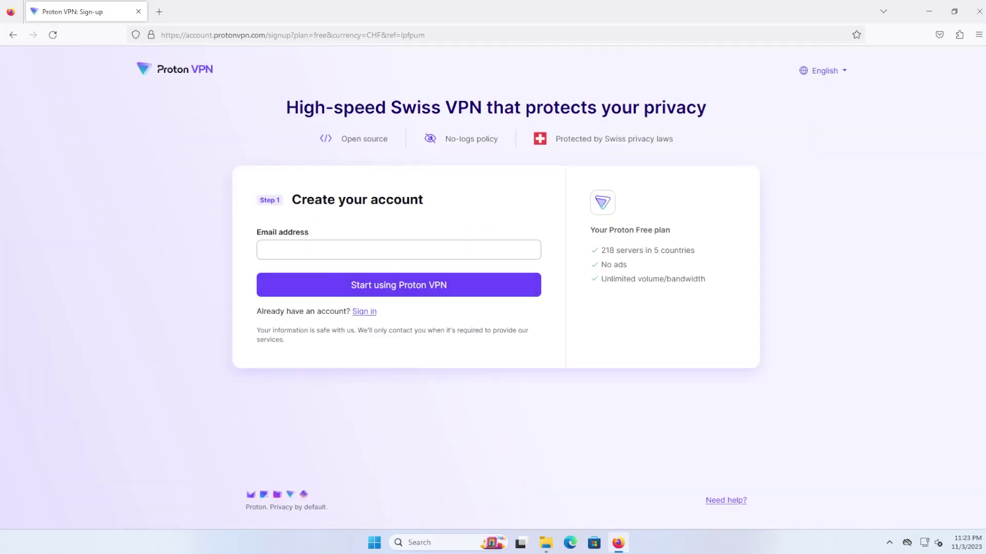
pyautogui.hotkey('ctrl', 'v')
pyautogui.click(380, 285)
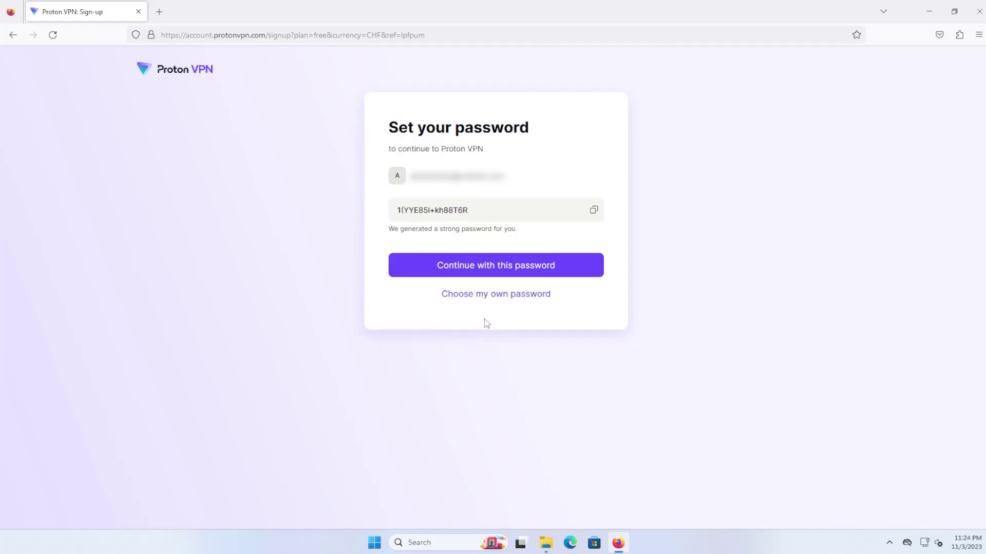
pyautogui.click(468, 295)
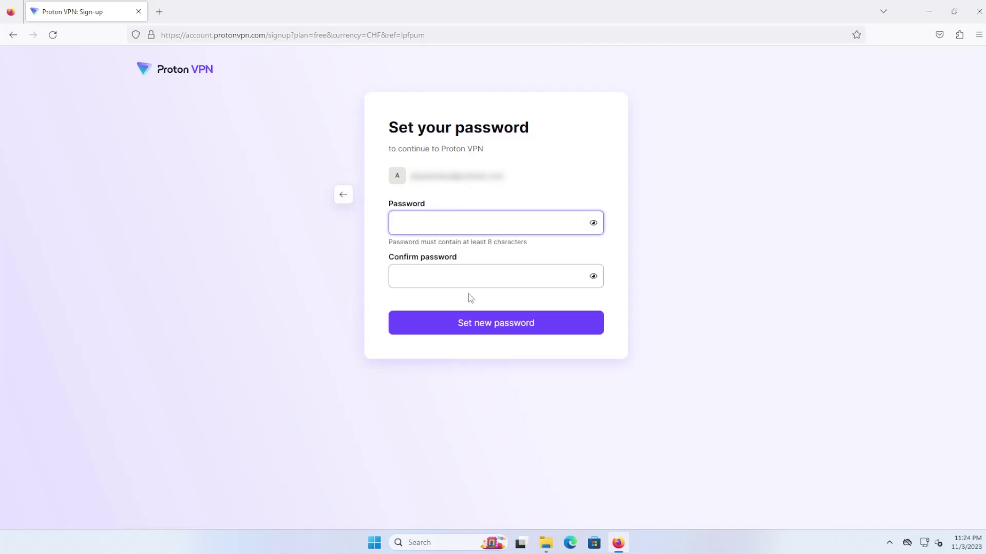
pyautogui.write('•••••••••••')
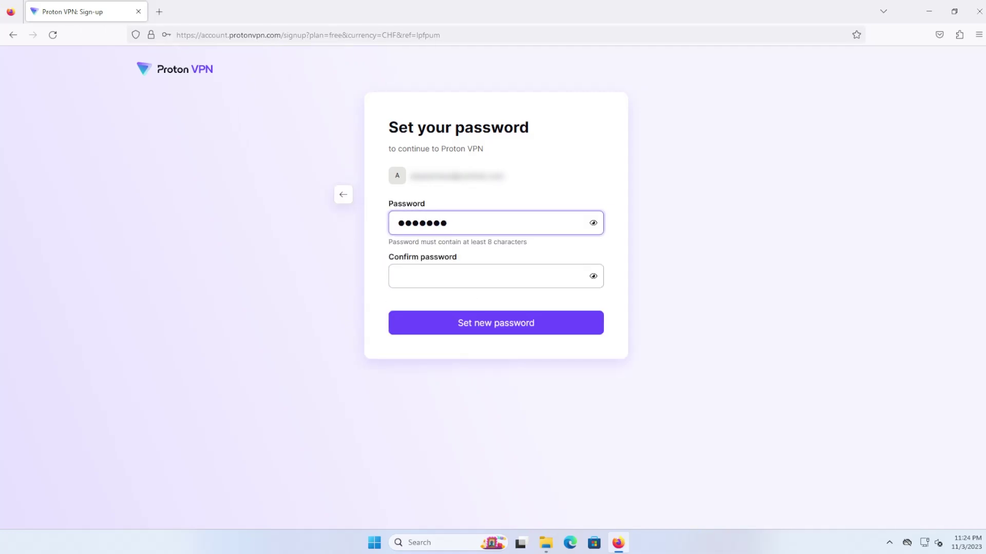
pyautogui.click(496, 276)
pyautogui.write('••••••••••••')
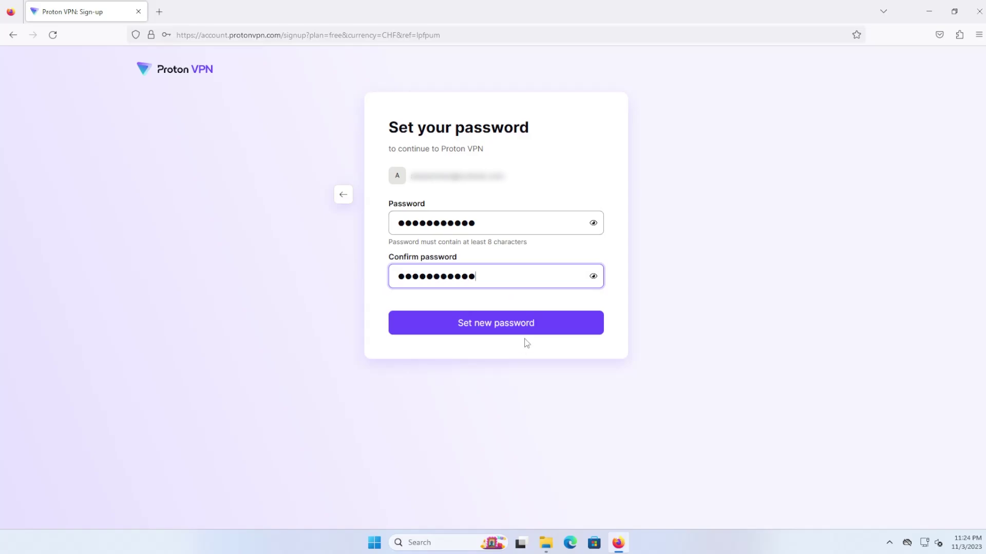
pyautogui.click(503, 318)
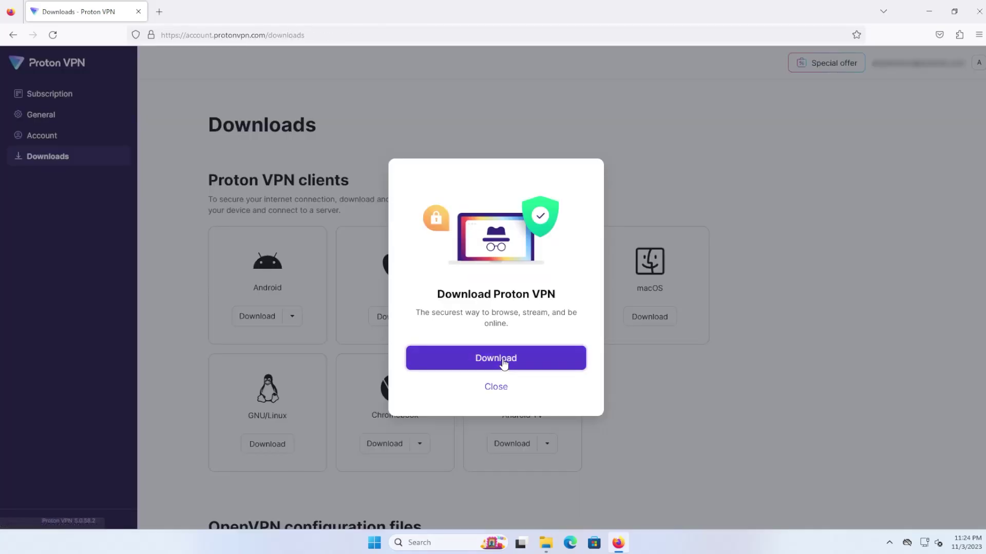
# Step: Download the Windows installer ProtonVPN_v3.2.6.exe and show it in the Downloads folder
pyautogui.click(502, 364)
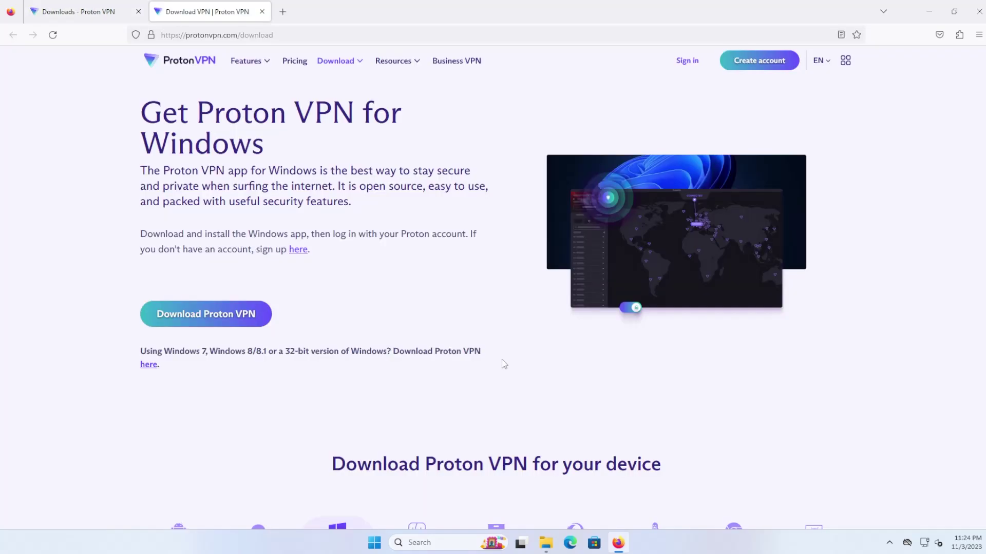
pyautogui.click(195, 315)
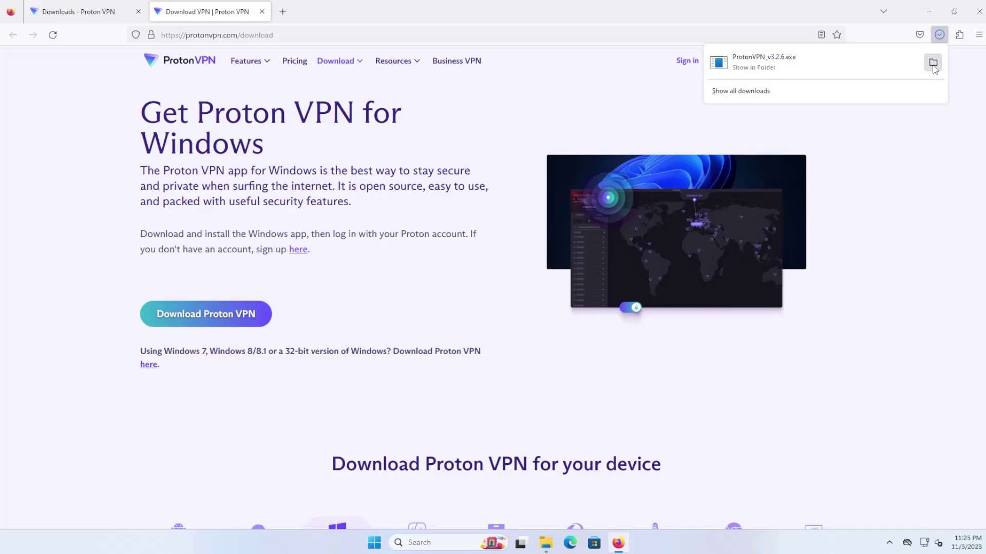
pyautogui.click(932, 63)
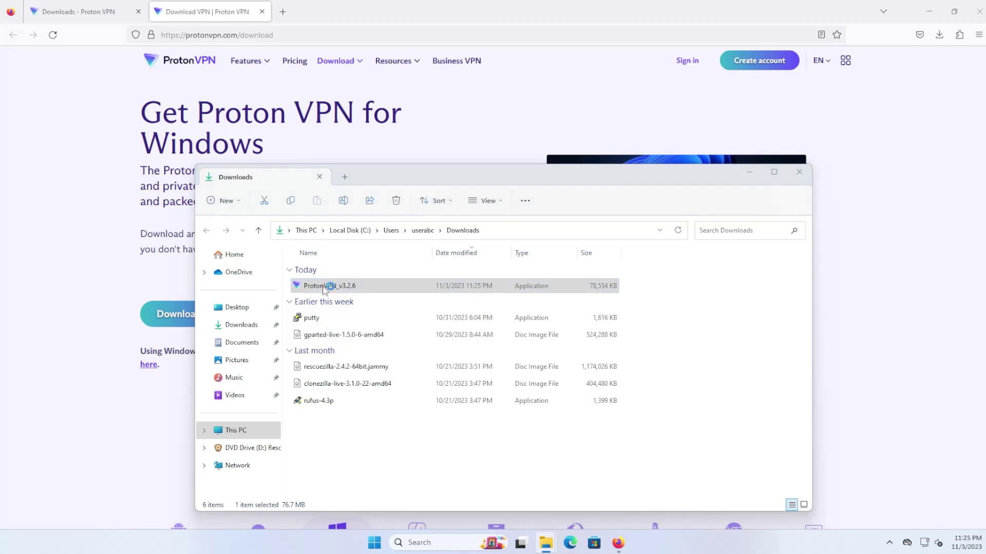
# Step: Run the ProtonVPN_v3.2.6 installer, keeping the default location and Start menu folder
pyautogui.doubleClick(323, 290)
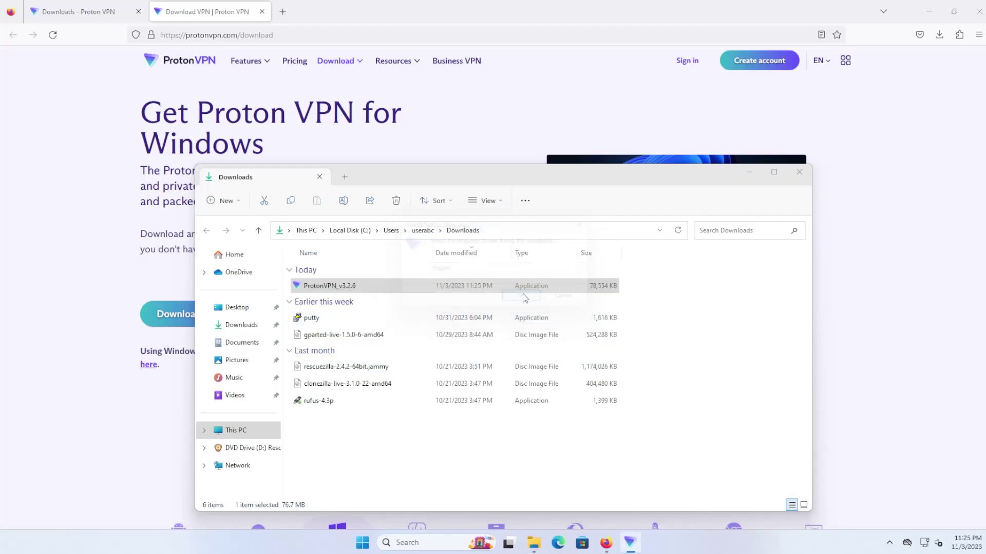
pyautogui.click(587, 377)
pyautogui.click(586, 377)
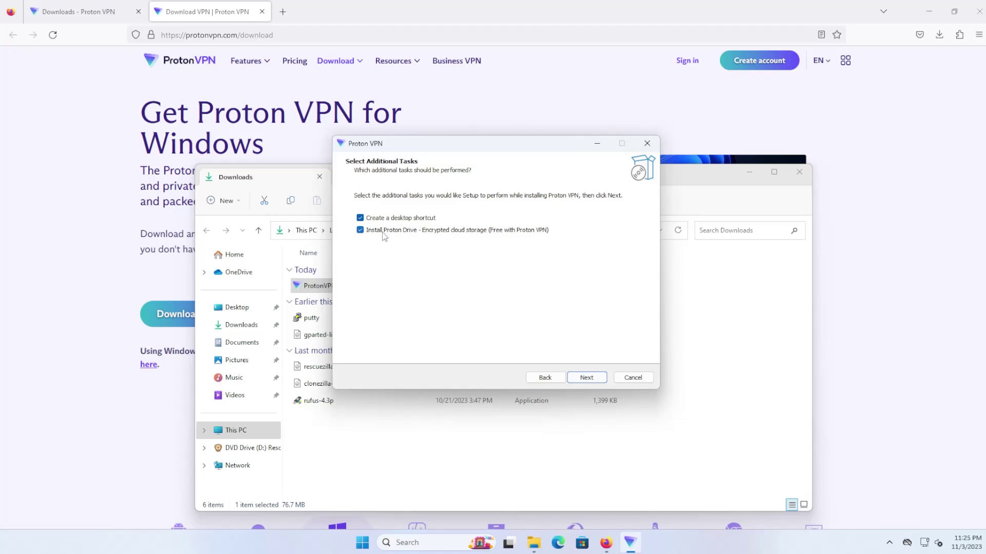
pyautogui.press('Return')
pyautogui.press('Return')
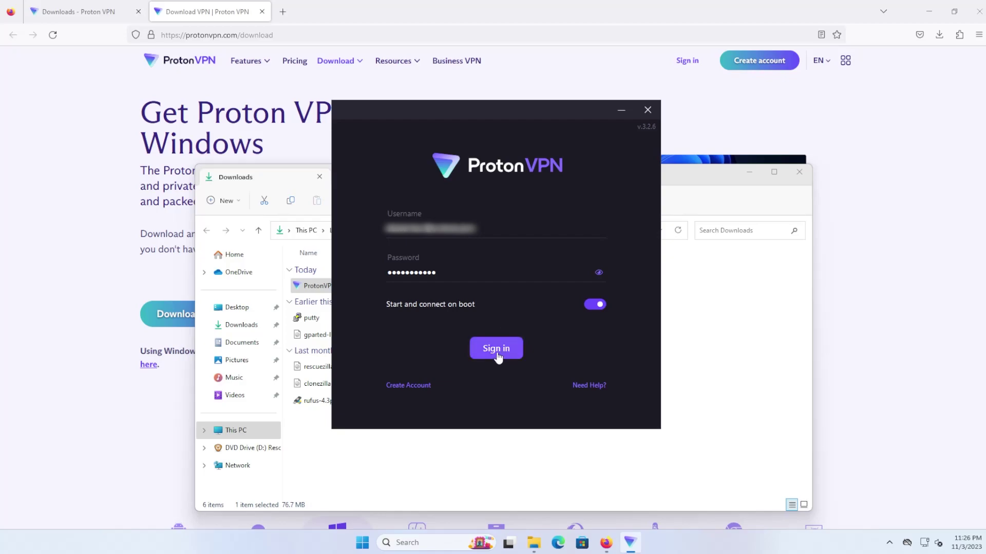
# Step: Sign in, skip the welcome tour, and Quick Connect to free server JP-FREE#406001 in Japan
pyautogui.click(492, 349)
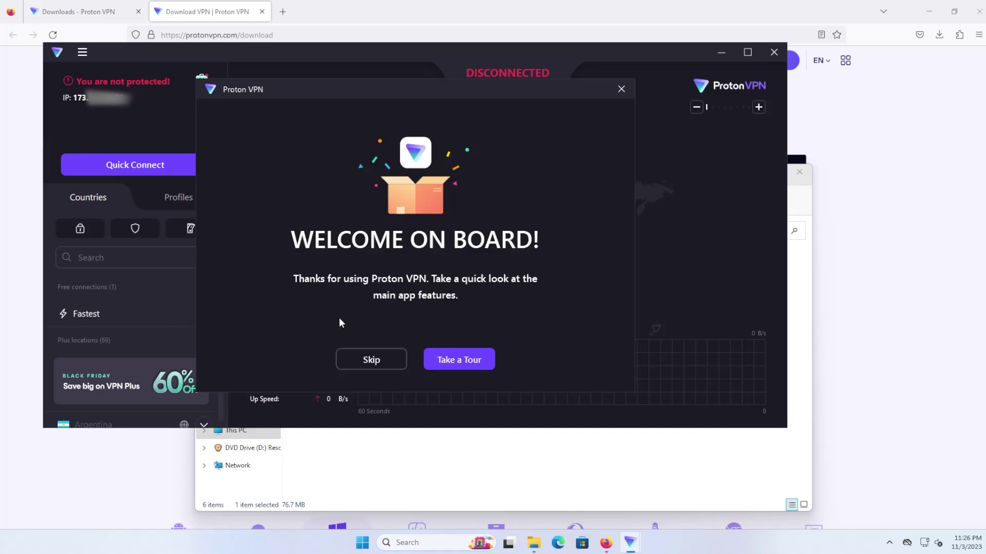
pyautogui.click(370, 361)
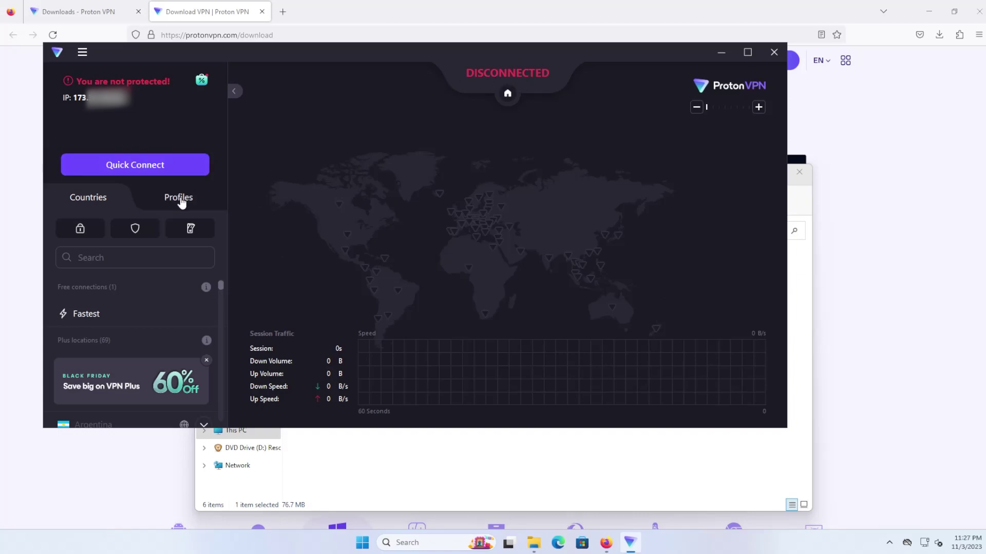
pyautogui.click(147, 166)
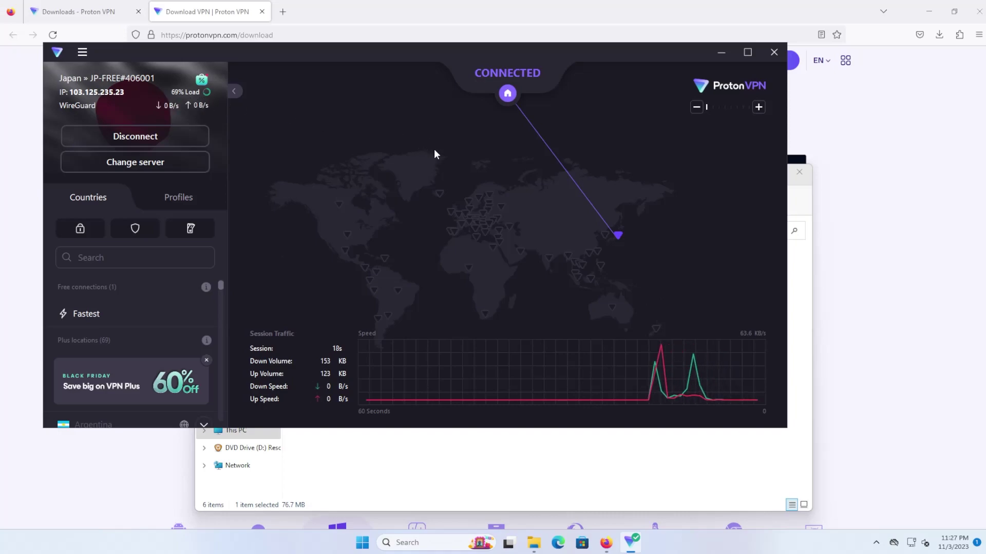
# Step: Launch Command Prompt and run ipconfig /all to list the network adapters
pyautogui.click(371, 545)
pyautogui.write('cmd')
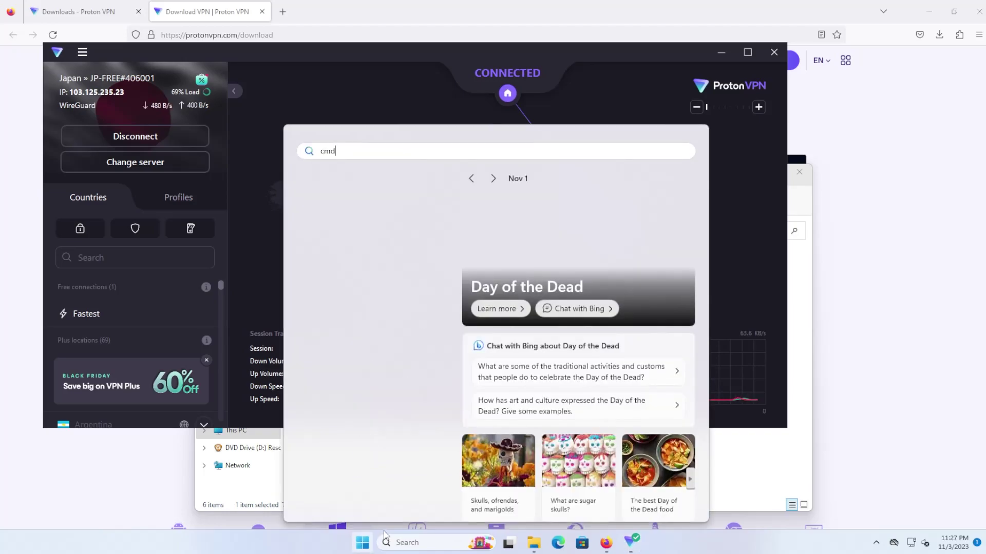
pyautogui.press('Return')
pyautogui.write('ipc')
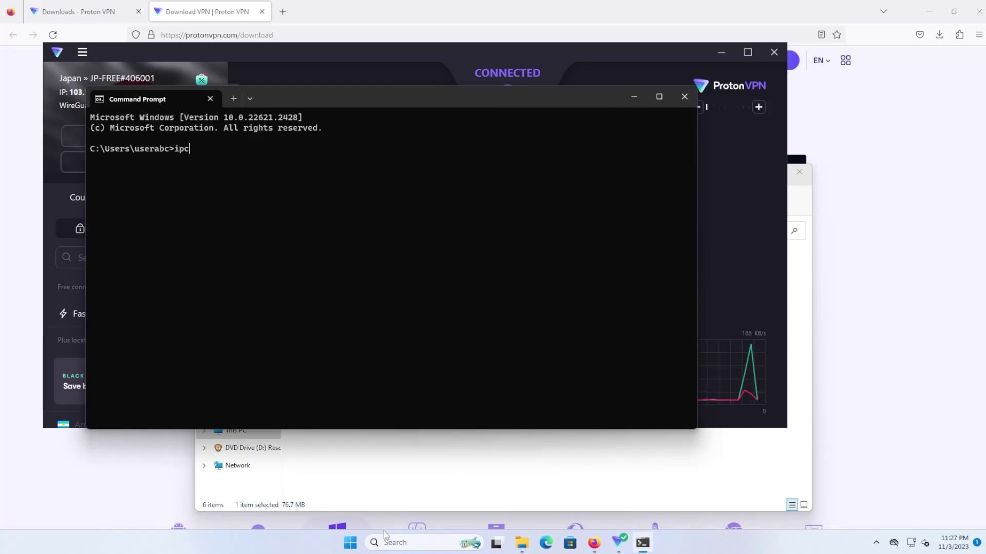
pyautogui.write('onfig /')
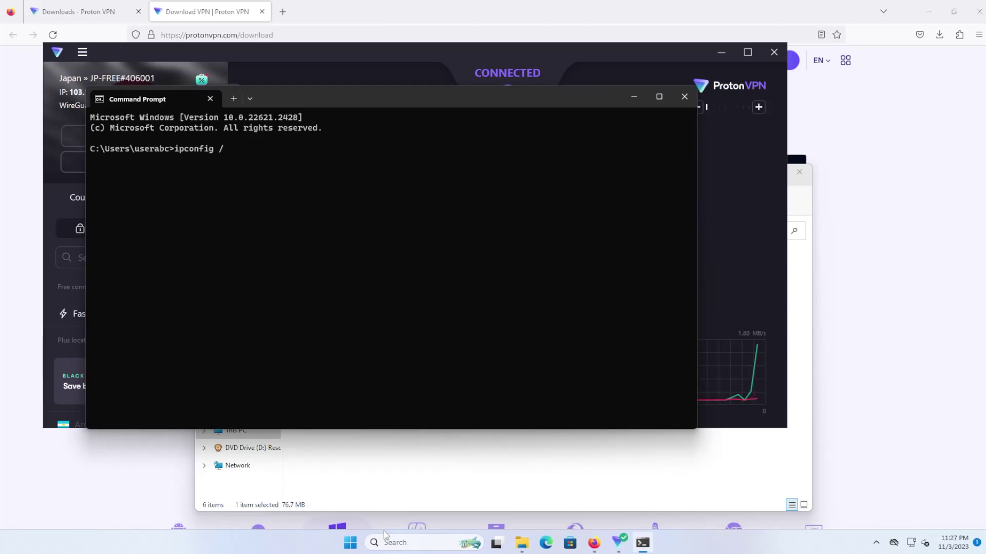
pyautogui.write('all')
pyautogui.press('Return')
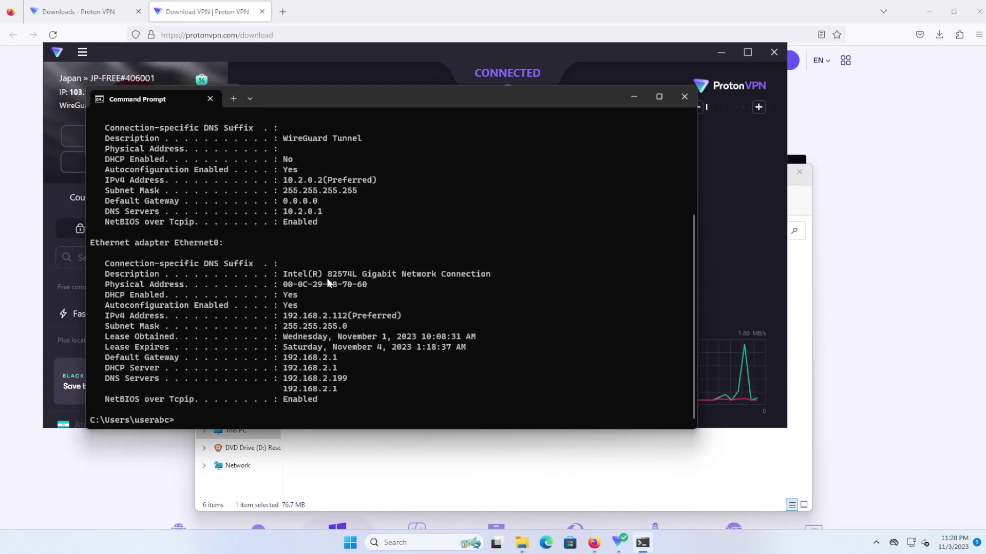
# Step: Highlight the WireGuard Tunnel adapter, its IPv4 address 10.2.0.2 and DNS server in the output
pyautogui.scroll(5, 326, 278)
pyautogui.moveTo(273, 284); pyautogui.dragTo(361, 282)
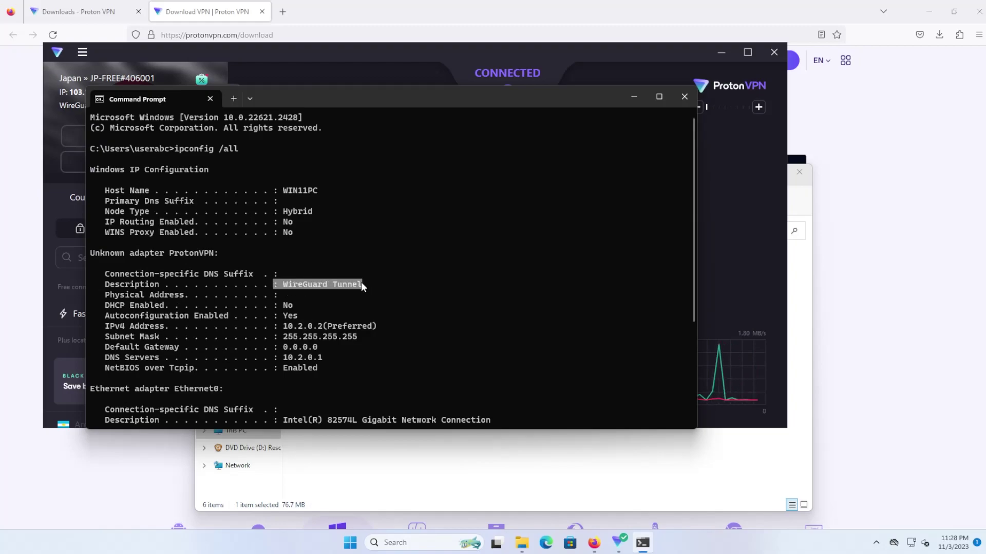
pyautogui.scroll(-2, 364, 281)
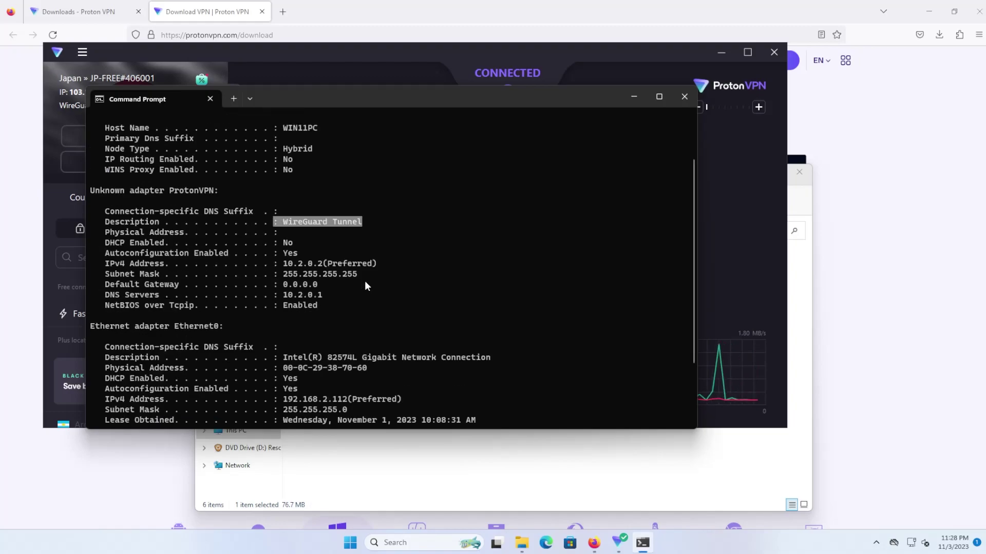
pyautogui.click(331, 244)
pyautogui.moveTo(281, 264); pyautogui.dragTo(409, 261)
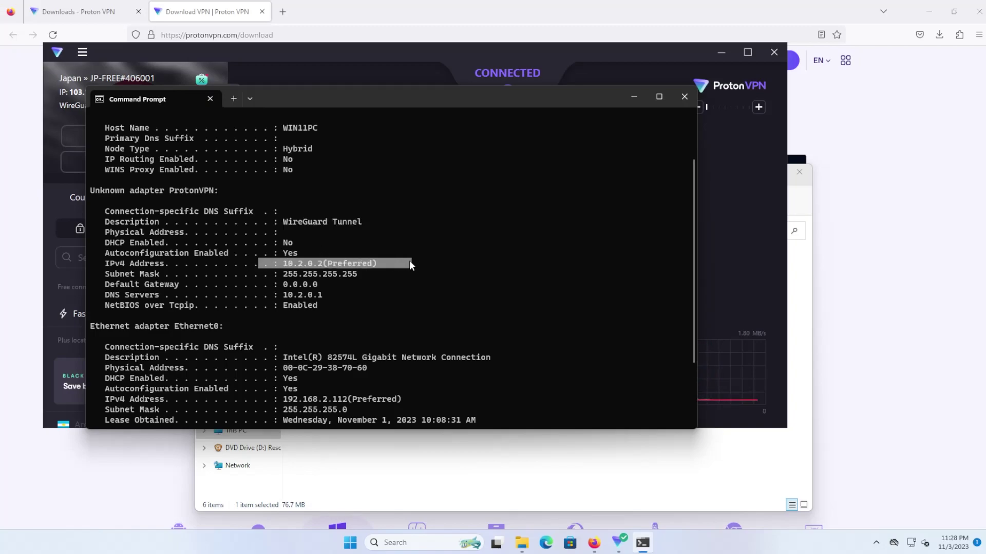
pyautogui.click(349, 276)
pyautogui.moveTo(323, 296); pyautogui.dragTo(281, 295)
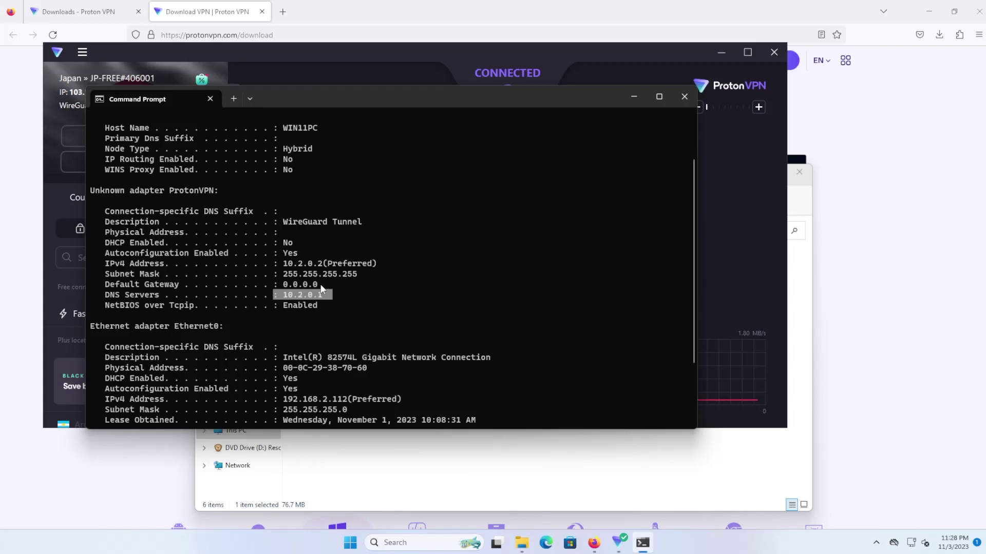
pyautogui.click(349, 274)
pyautogui.scroll(-3, 355, 246)
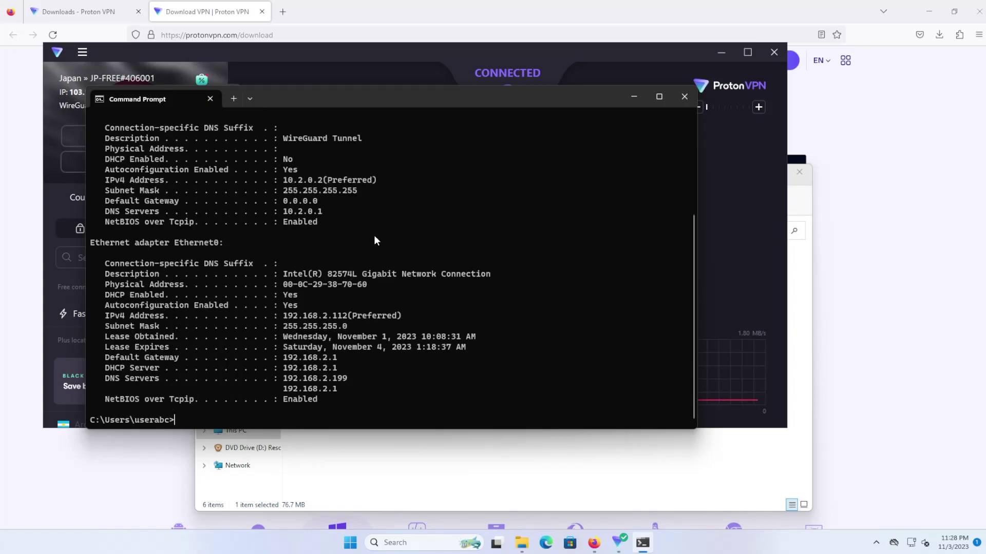
# Step: Run route print and highlight the 0.0.0.0 default route through interface 10.2.0.2
pyautogui.write('route print')
pyautogui.press('Return')
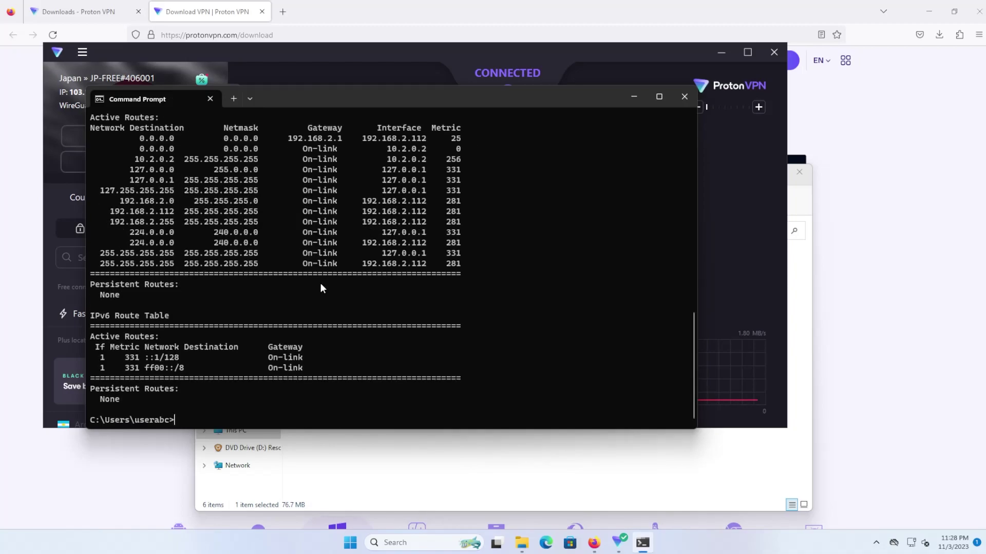
pyautogui.scroll(2, 321, 287)
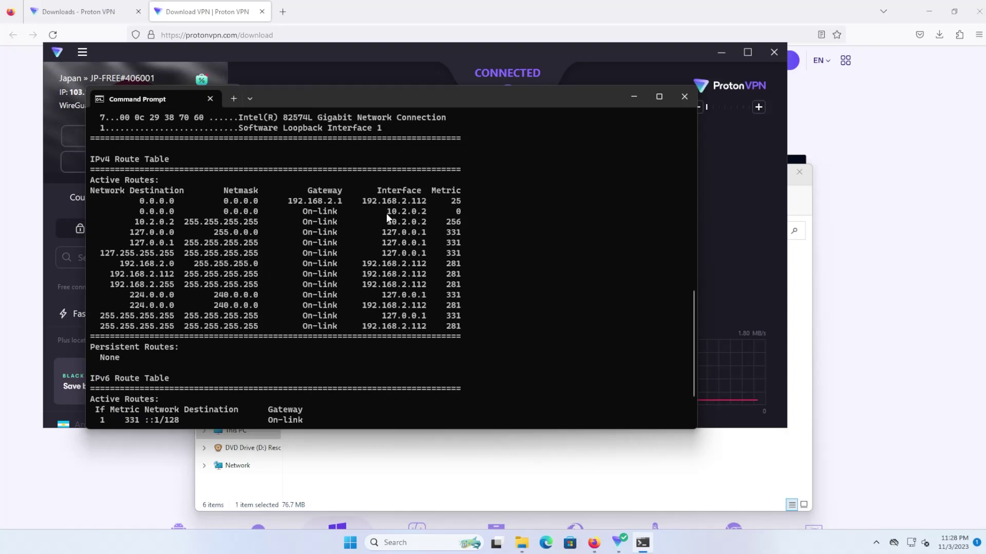
pyautogui.moveTo(385, 213); pyautogui.dragTo(444, 213)
pyautogui.moveTo(469, 211); pyautogui.dragTo(172, 211)
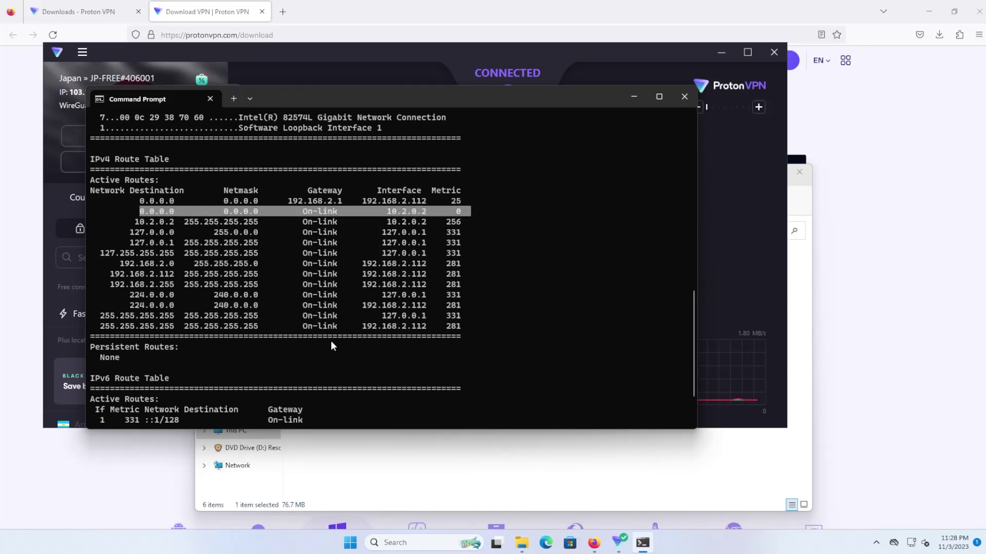
pyautogui.click(366, 364)
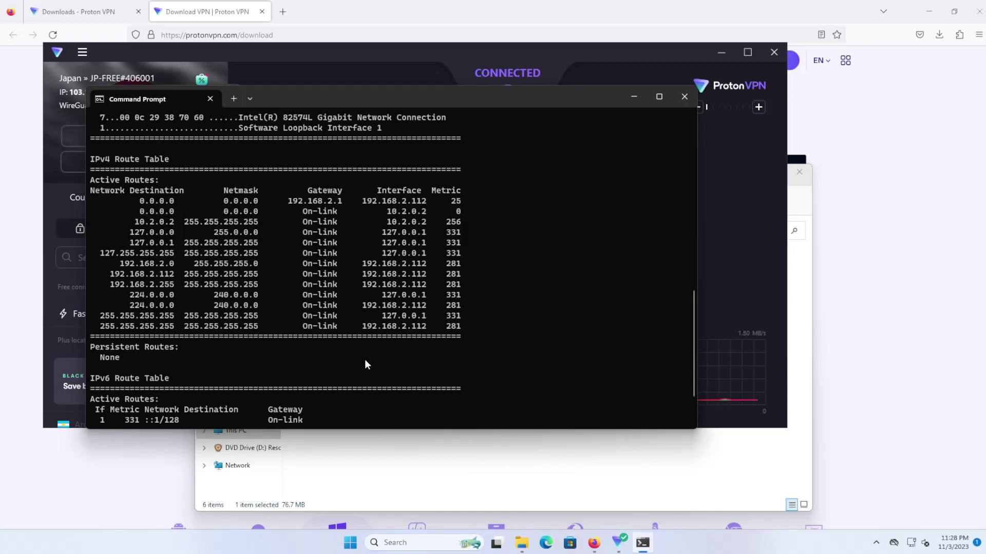
# Step: Search Google for 'weather' in a new Firefox tab and block the location access request
pyautogui.click(283, 51)
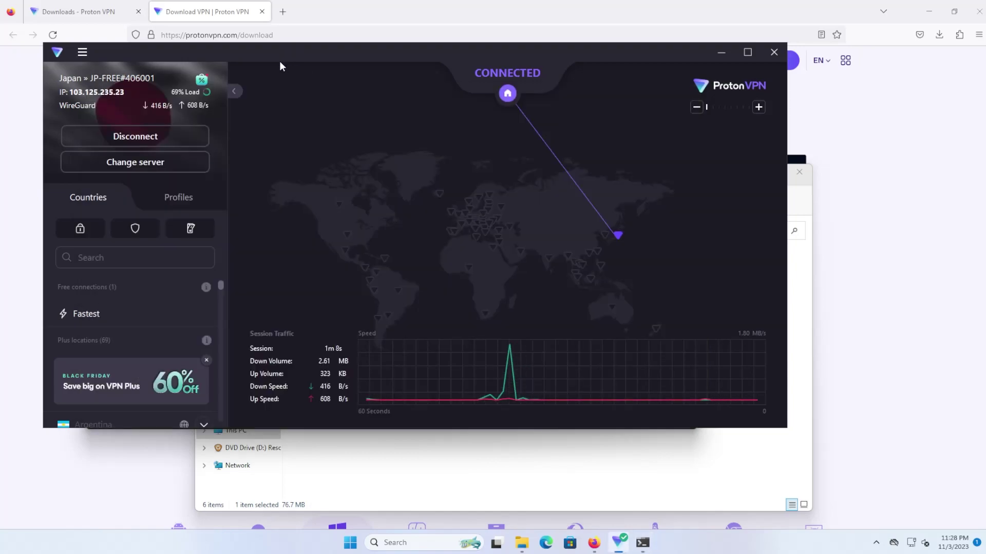
pyautogui.click(283, 11)
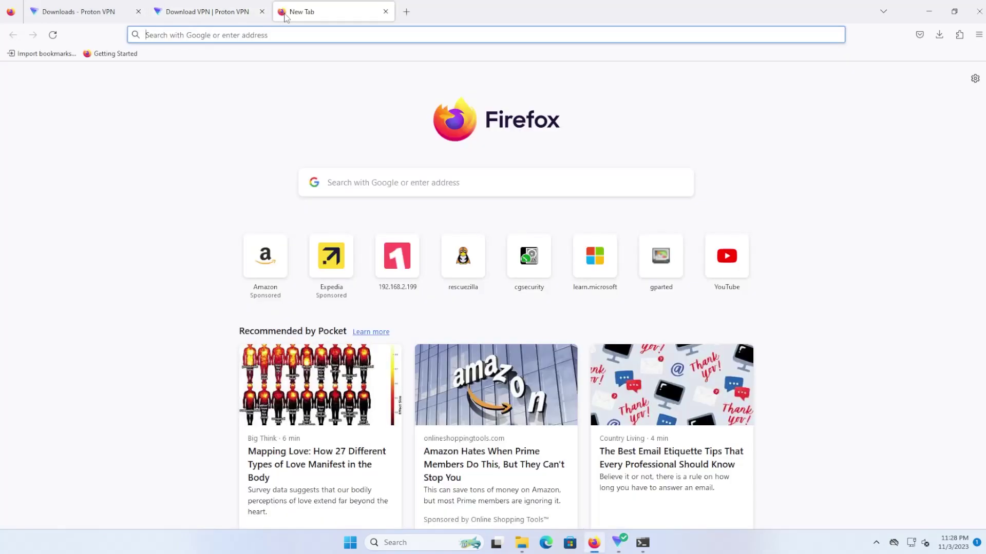
pyautogui.press('Down')
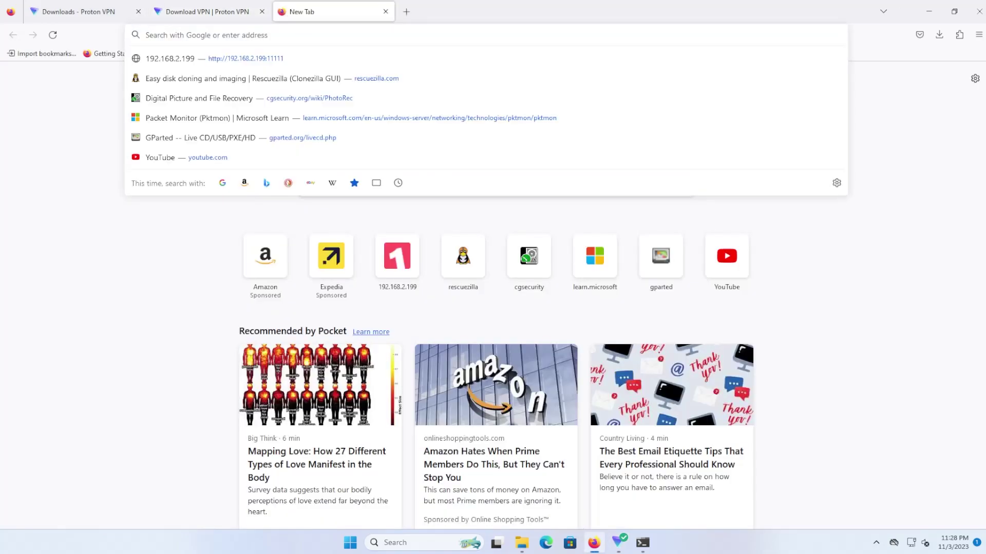
pyautogui.write('google.com/')
pyautogui.press('Return')
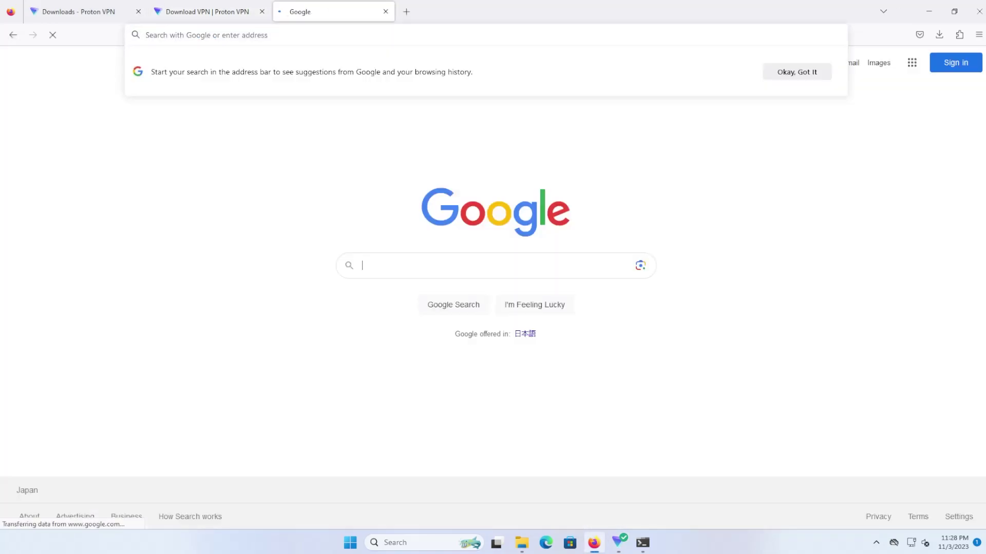
pyautogui.write('wea')
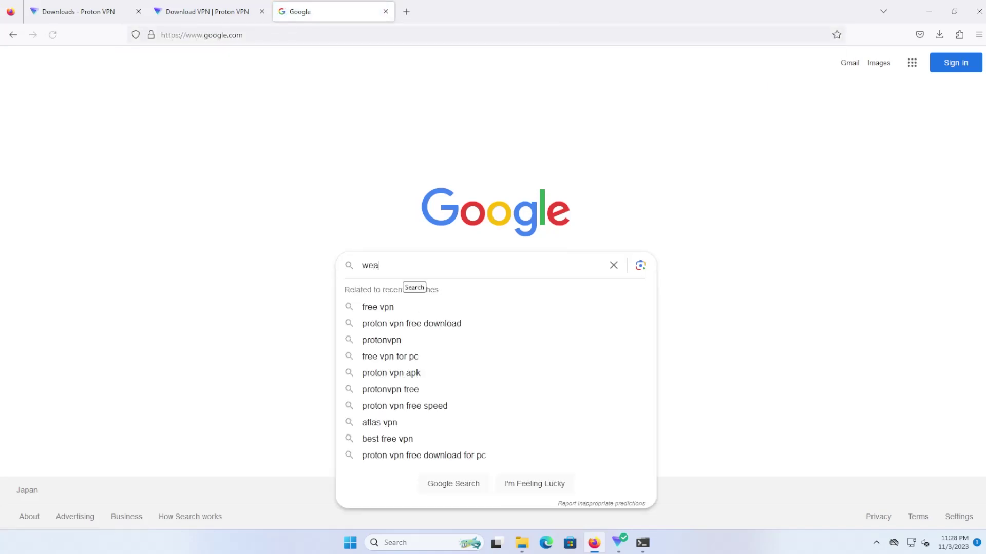
pyautogui.write('ther')
pyautogui.press('Return')
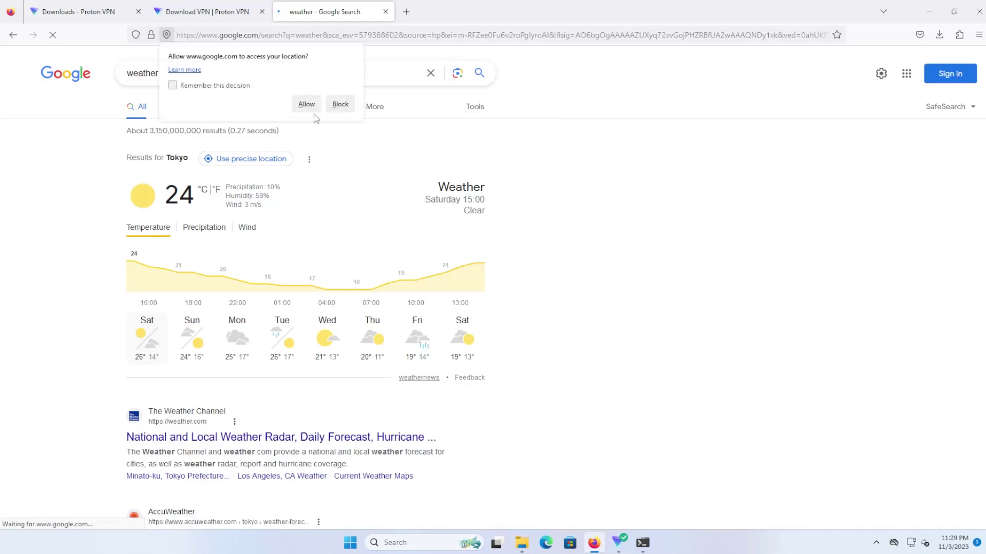
pyautogui.click(338, 106)
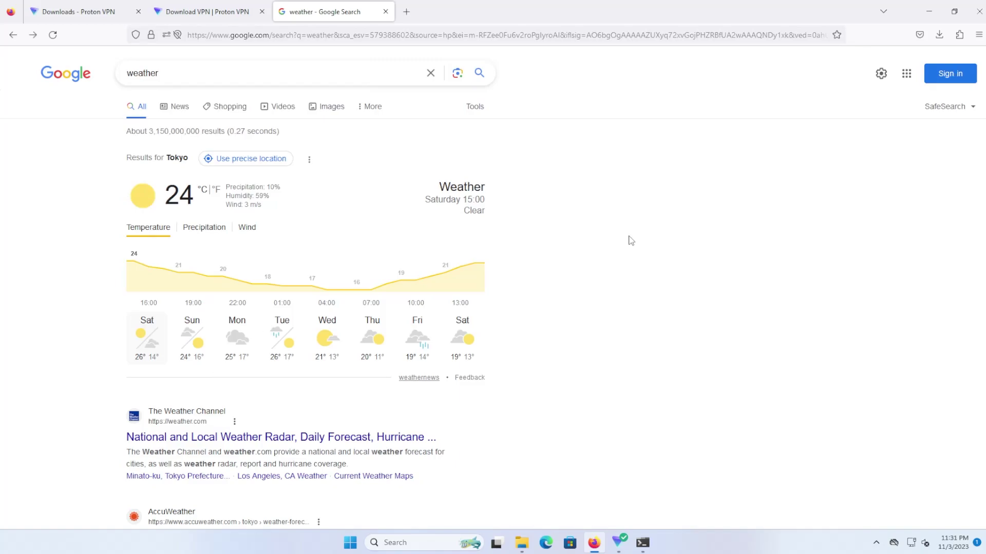
# Step: Disconnect from JP-FREE#406001 and Quick Connect back to it, now with IP 103.125.235.22
pyautogui.click(618, 542)
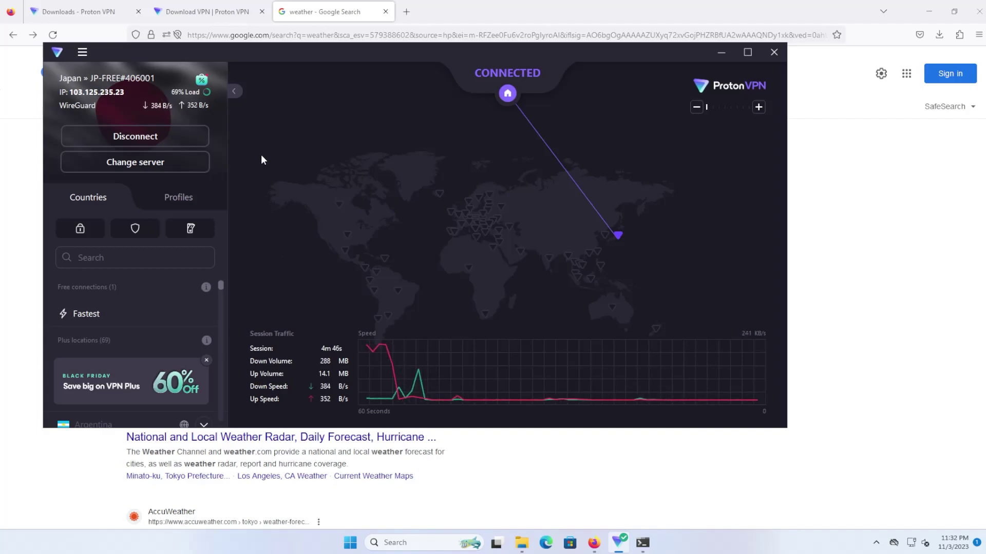
pyautogui.click(144, 138)
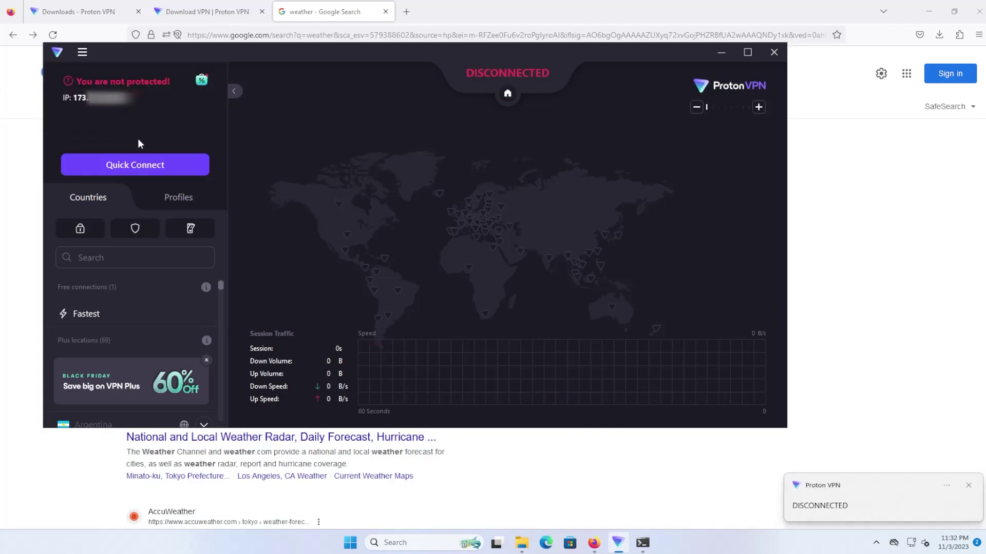
pyautogui.click(128, 165)
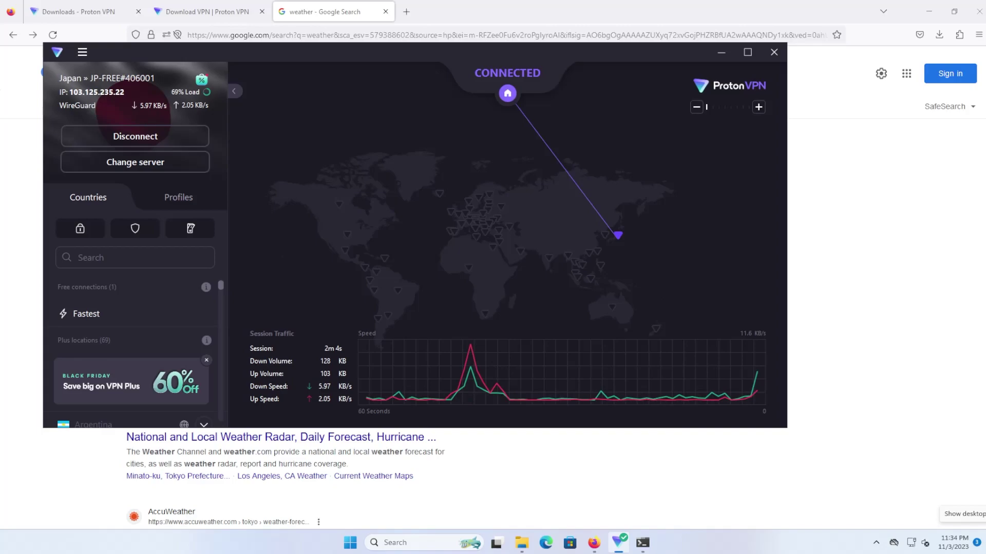
# Step: Run tracert 1.1.1.1 in Command Prompt
pyautogui.click(642, 543)
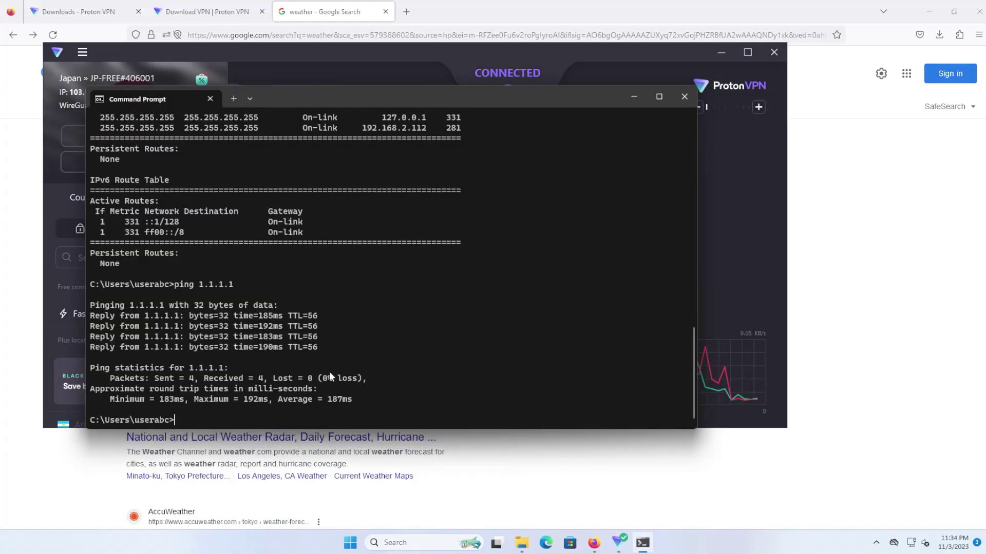
pyautogui.write('tracert ')
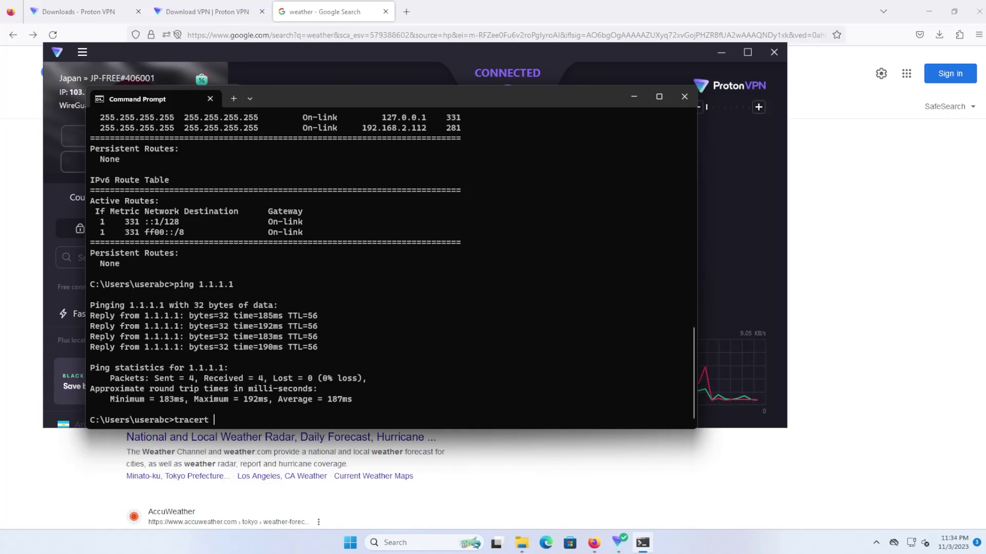
pyautogui.write('1.1.1.1')
pyautogui.press('Return')
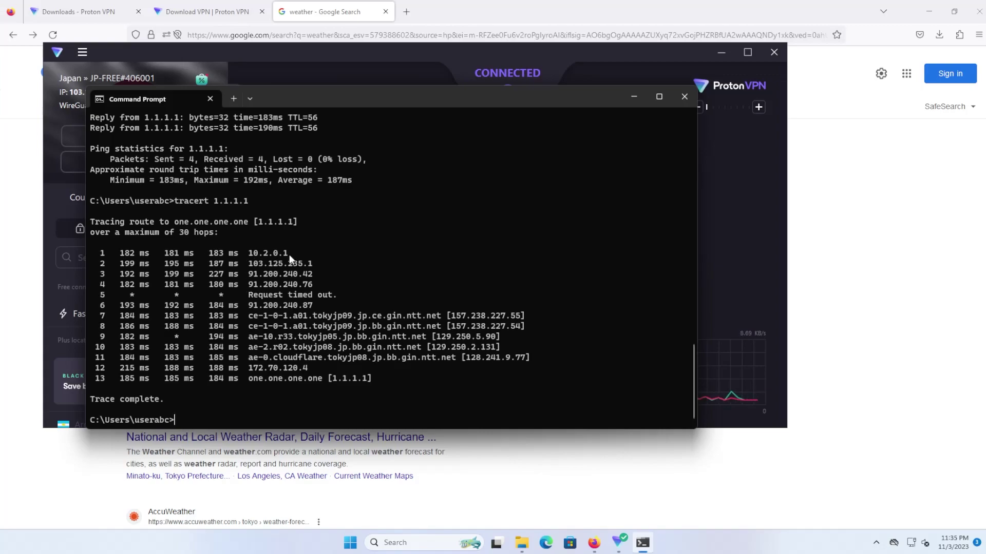
# Step: Copy the first hop address 10.2.0.1 and highlight that hop's latencies
pyautogui.moveTo(289, 256); pyautogui.dragTo(256, 259)
pyautogui.hotkey('ctrl', 'c')
pyautogui.moveTo(244, 256); pyautogui.dragTo(202, 255)
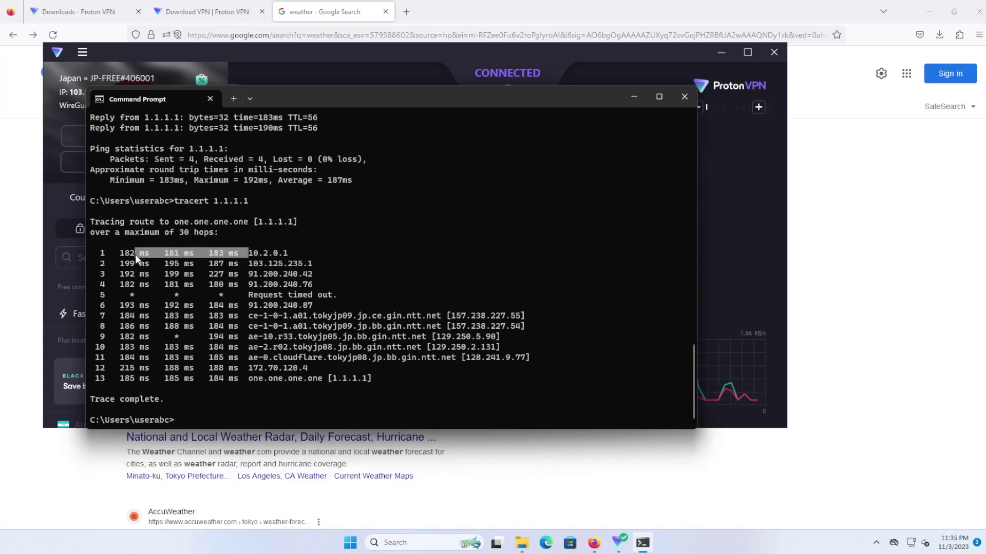
pyautogui.moveTo(135, 256)
pyautogui.mouseDown()
pyautogui.moveTo(116, 257)
pyautogui.moveTo(213, 257)
pyautogui.moveTo(117, 253)
pyautogui.mouseUp()
pyautogui.moveTo(252, 251); pyautogui.dragTo(244, 251)
pyautogui.click(244, 250)
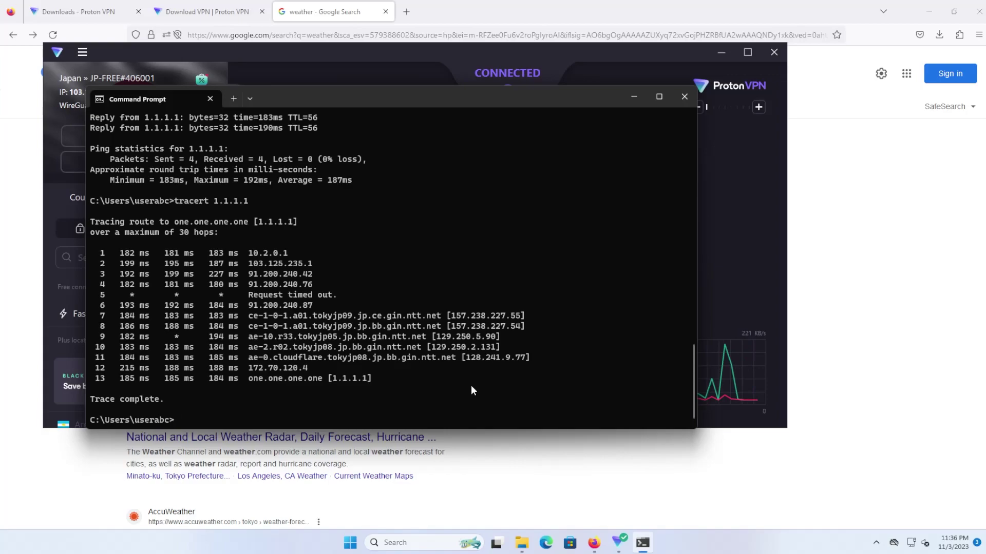
# Step: Run tracert route-views.routeviews.org and let it trace through 10.2.0.1 and Tokyo
pyautogui.write('tracer')
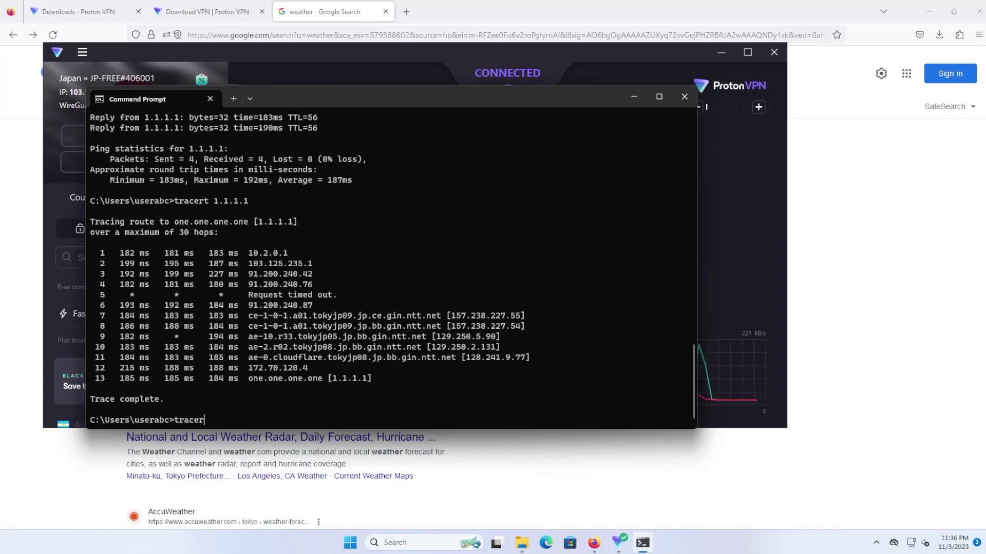
pyautogui.write('t route-views.routeviews.org')
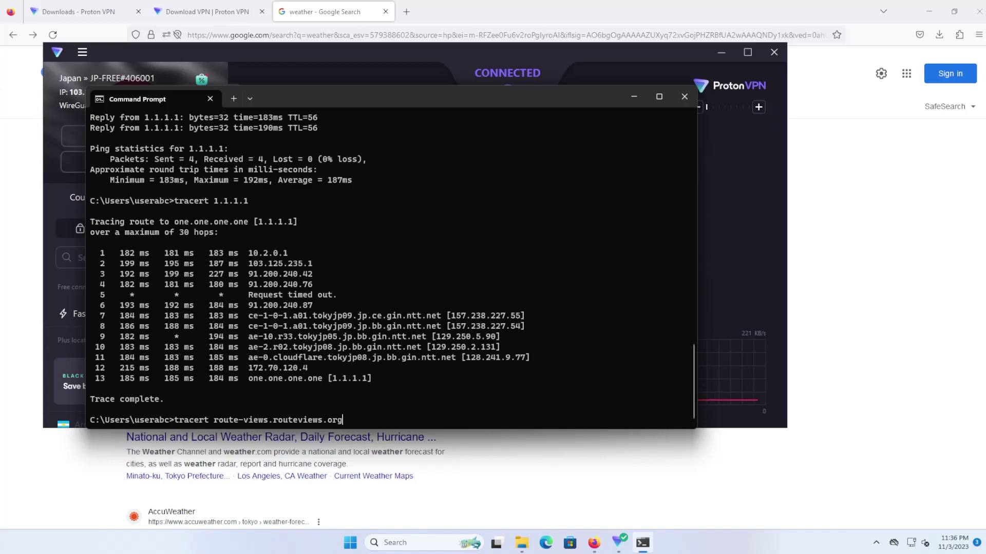
pyautogui.press('Return')
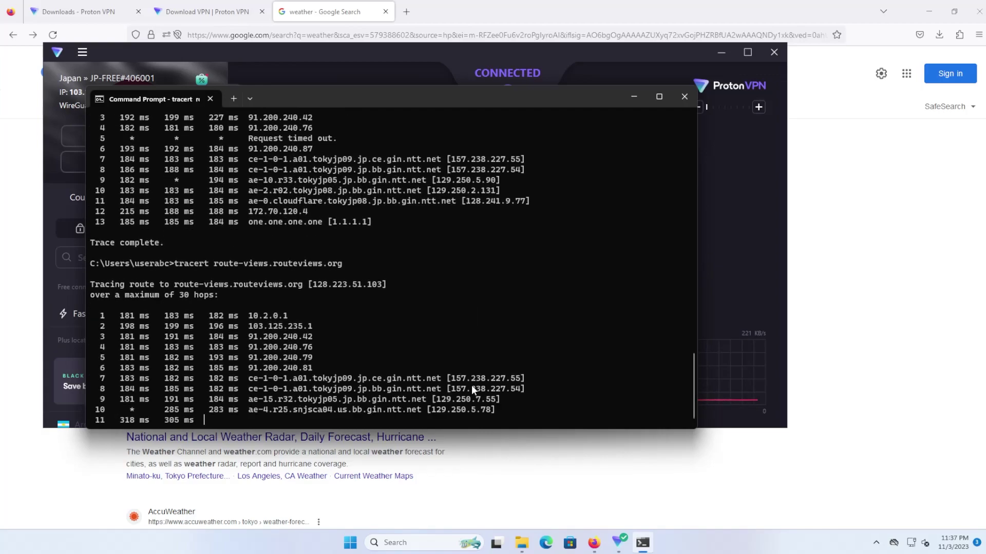